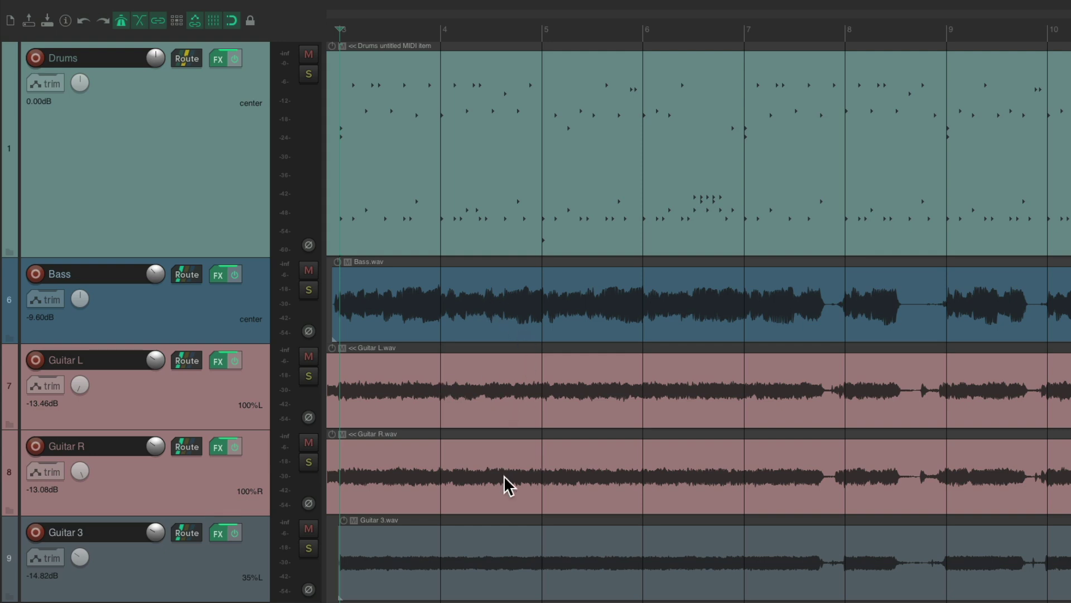
# Play back the arrangement with the drums, bass and guitars, and stop playback after listening
pyautogui.press('space')
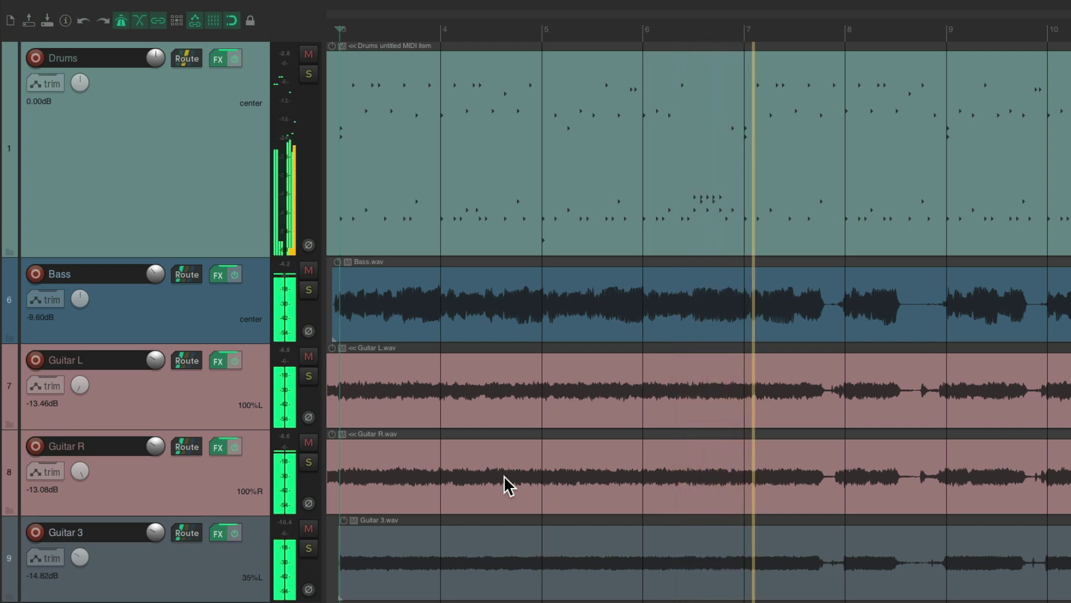
pyautogui.press('space')
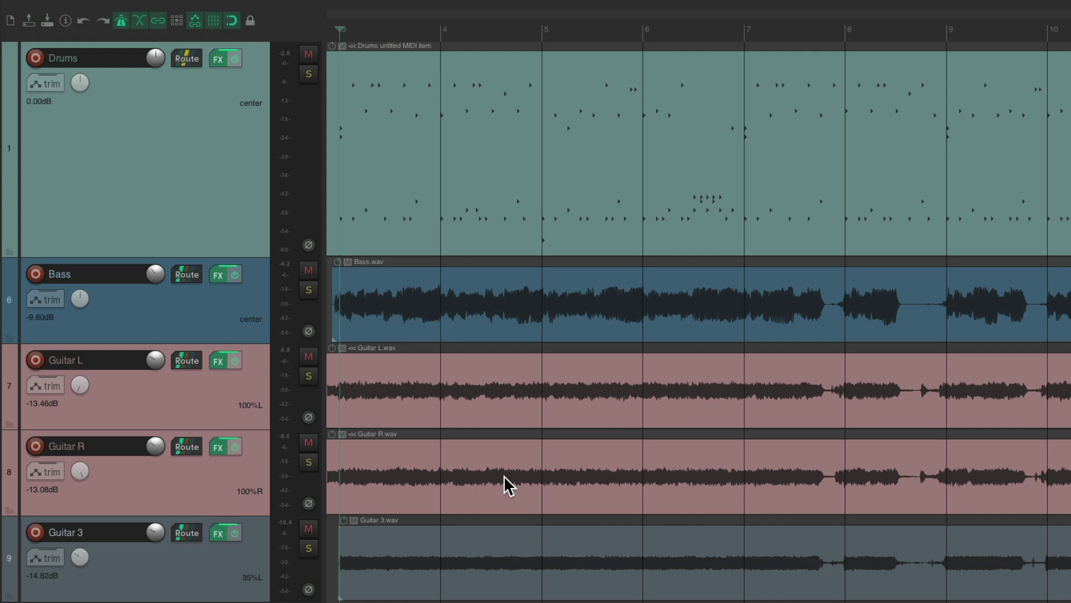
# Open the Drums MIDI item for note editing and play back its existing groove from bar 3
pyautogui.click(570, 113)
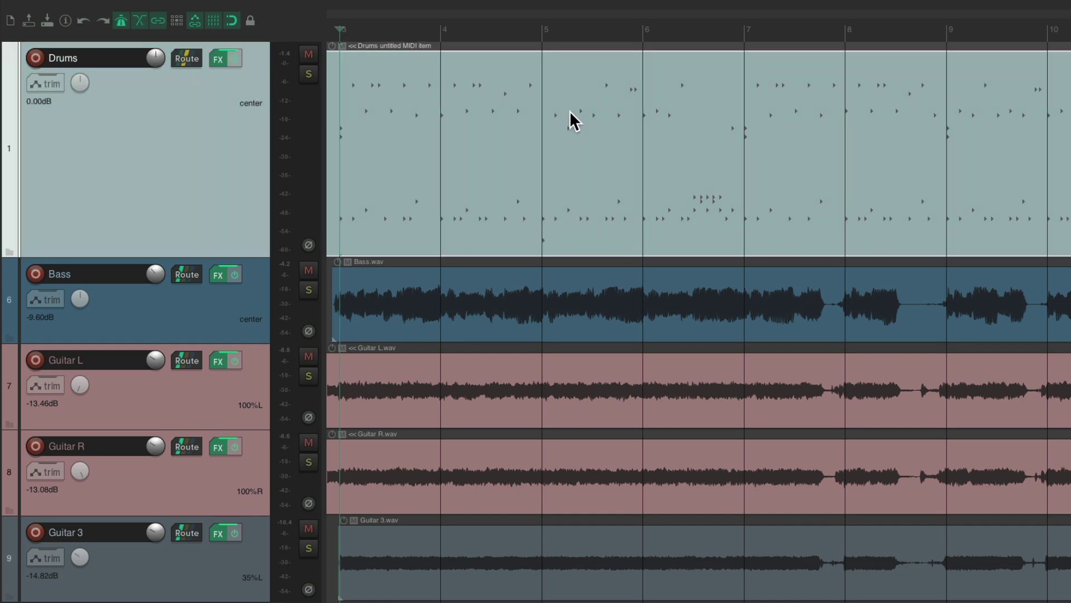
pyautogui.doubleClick(573, 120)
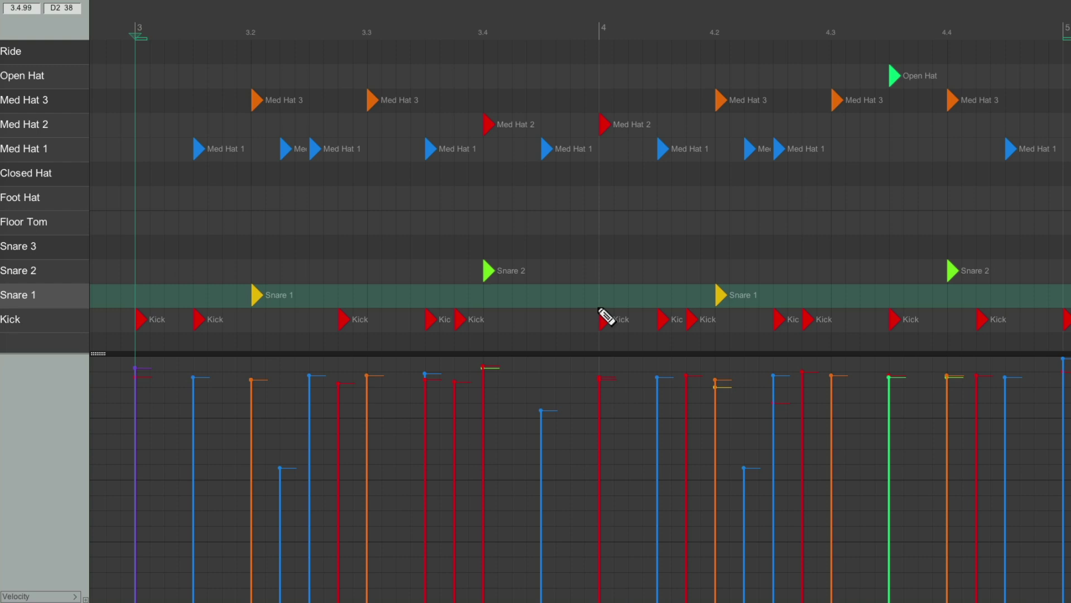
pyautogui.press('space')
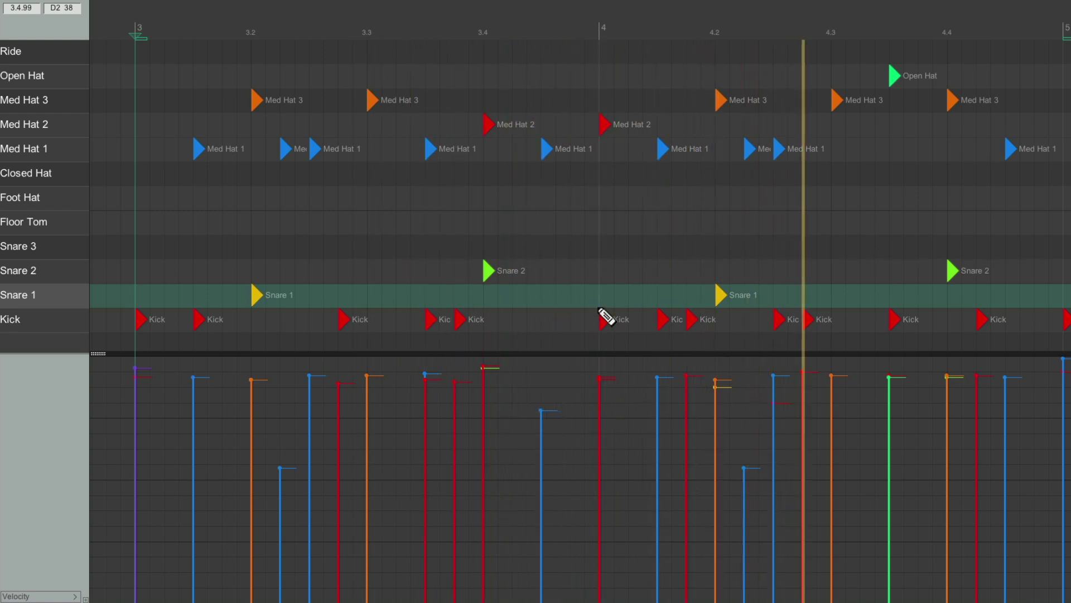
pyautogui.press('space')
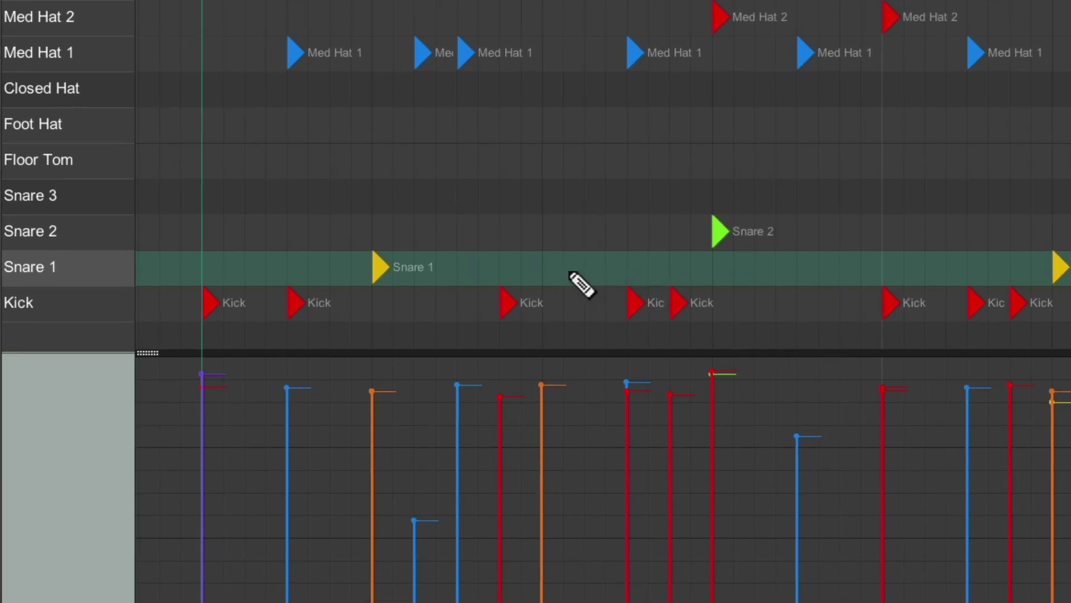
# Draw a Snare 1 note just after beat 3.3 and lower its velocity to a ghost-note level
pyautogui.click(576, 267)
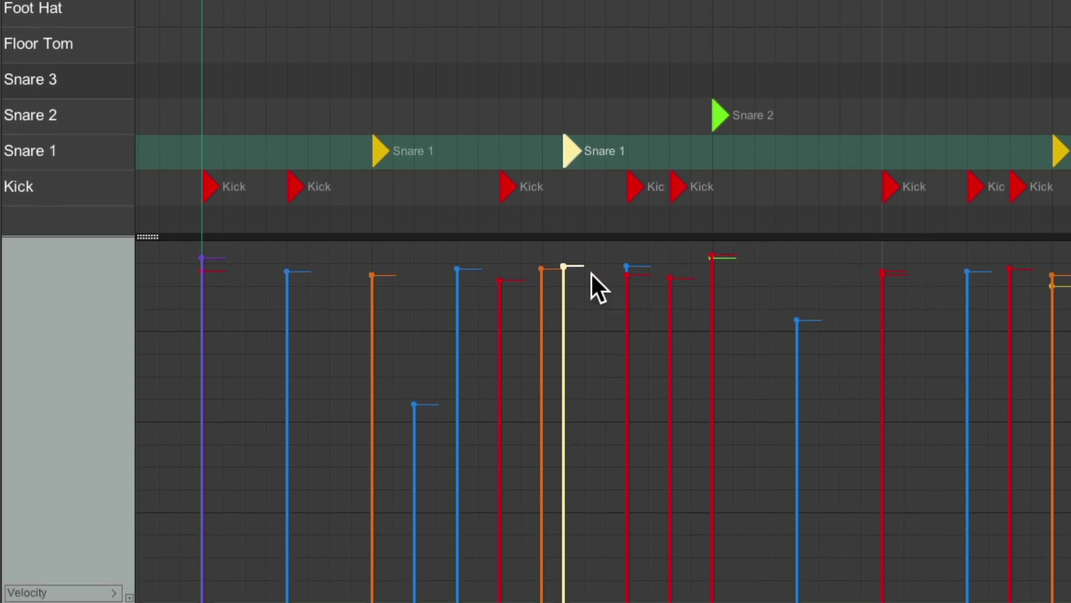
pyautogui.moveTo(578, 266); pyautogui.dragTo(563, 504)
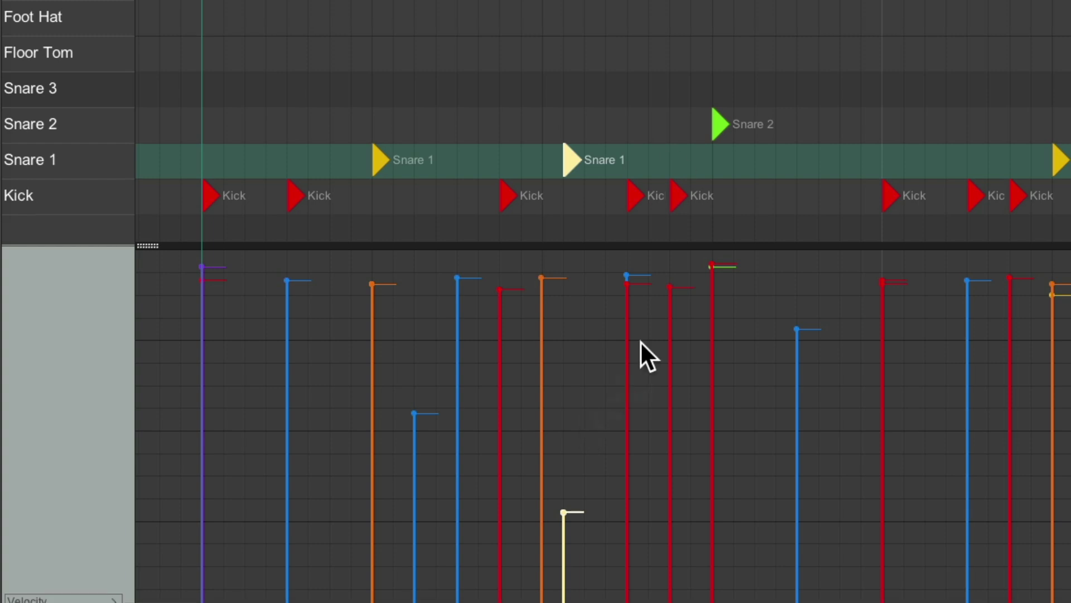
# Replace that ghost note with two consecutive low-velocity Snare 1 notes leading into the kick midway between beats 3.3 and 3.4, and play them
pyautogui.keyDown('alt'); pyautogui.click(568, 196); pyautogui.keyUp('alt')
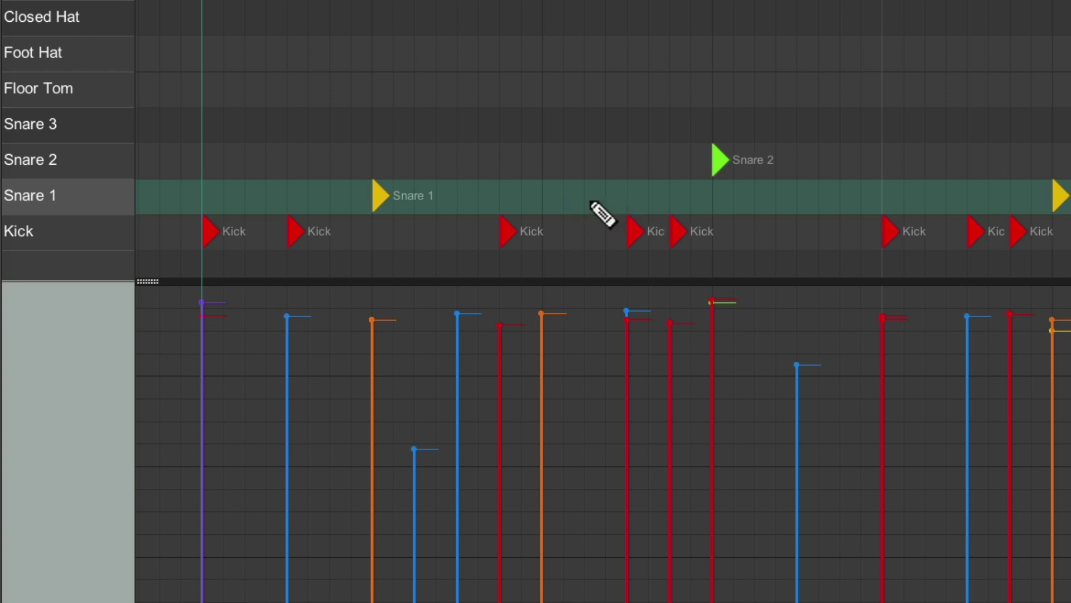
pyautogui.click(593, 200)
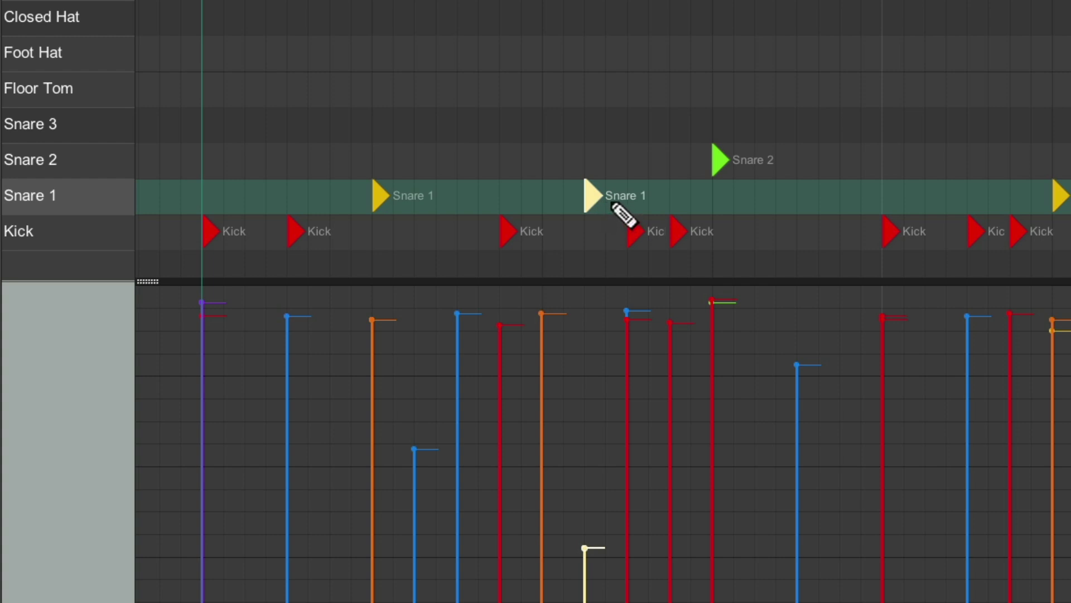
pyautogui.click(614, 202)
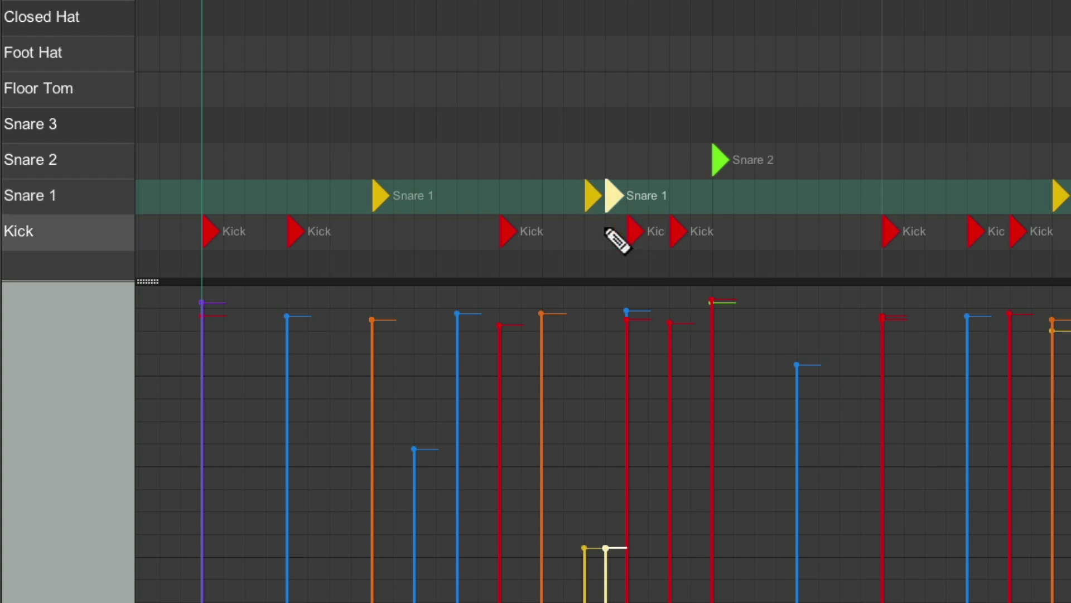
pyautogui.press('space')
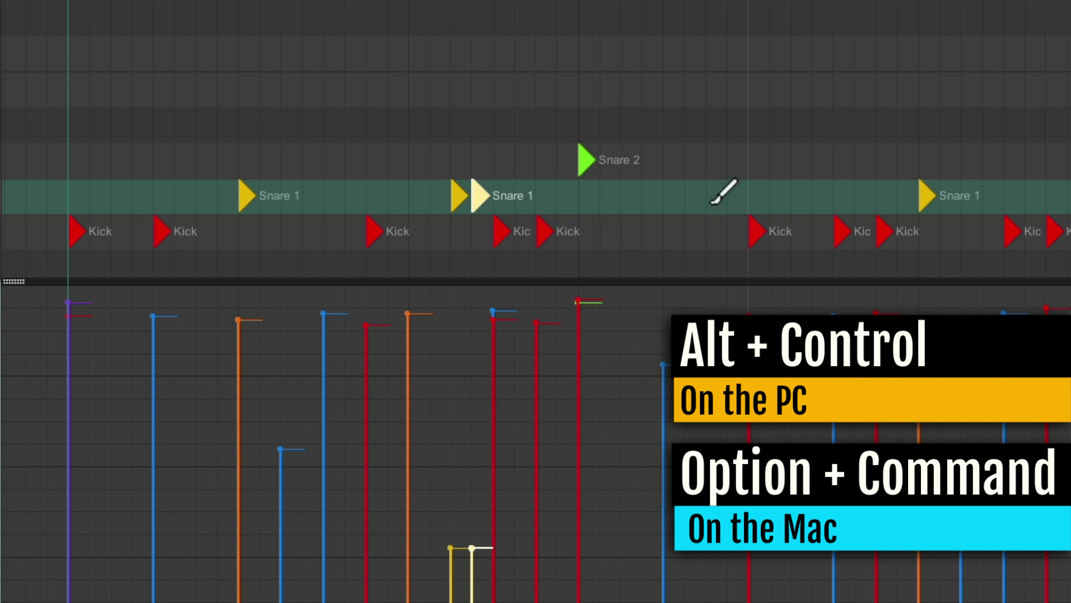
# Paint two consecutive Snare 1 ghost notes just before the kick at bar 4 and play back the result
pyautogui.moveTo(712, 203); pyautogui.dragTo(730, 193)
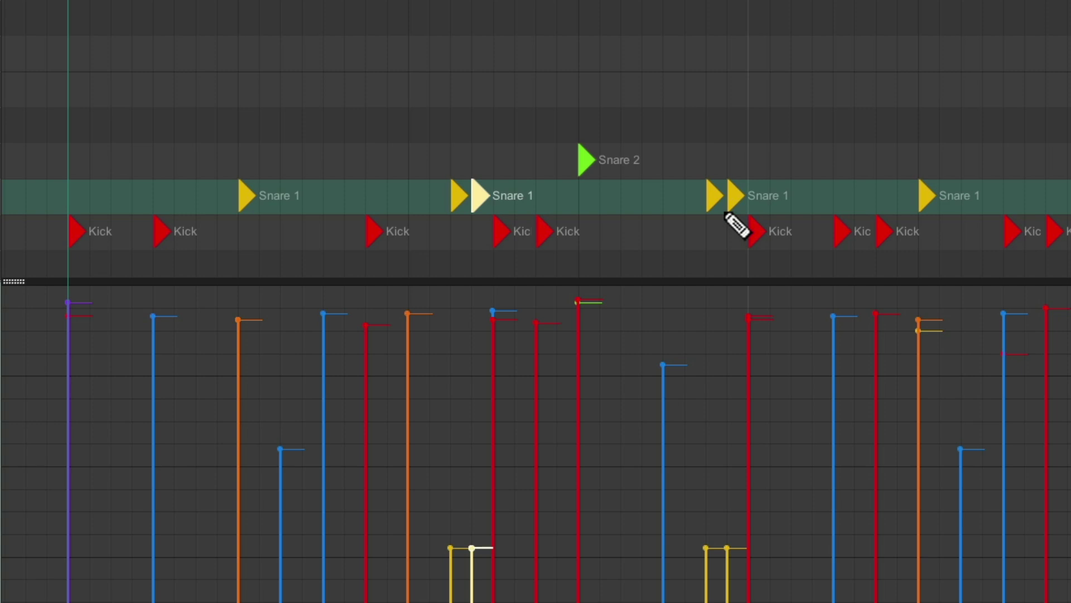
pyautogui.press('space')
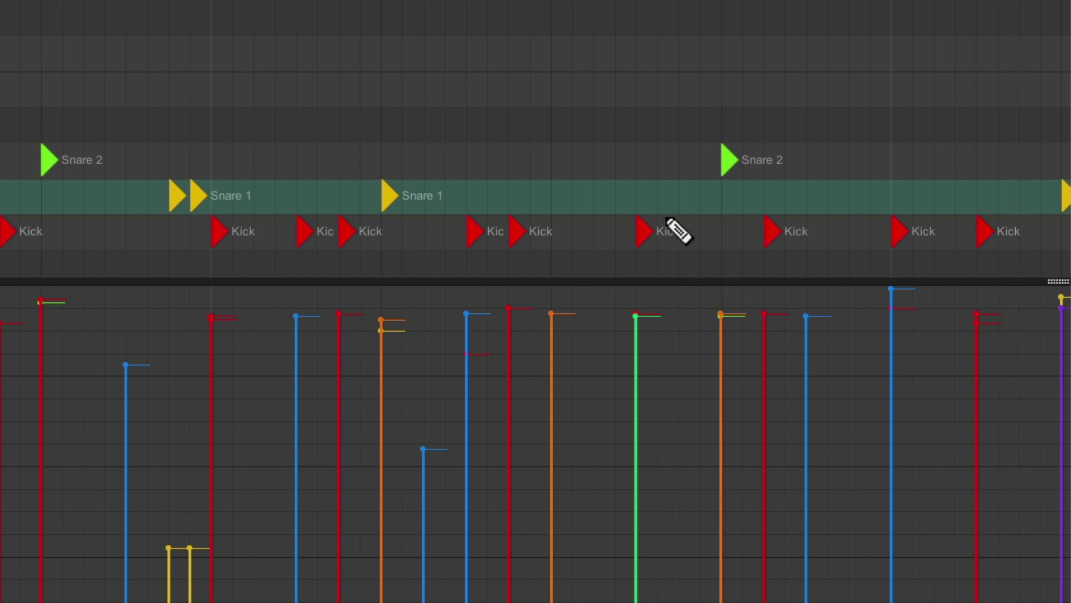
# Add pairs of Snare 1 ghost notes before the kick midway between beats 4.3 and 4.4 and just before bar 5, and play back
pyautogui.click(607, 202)
pyautogui.click(598, 196)
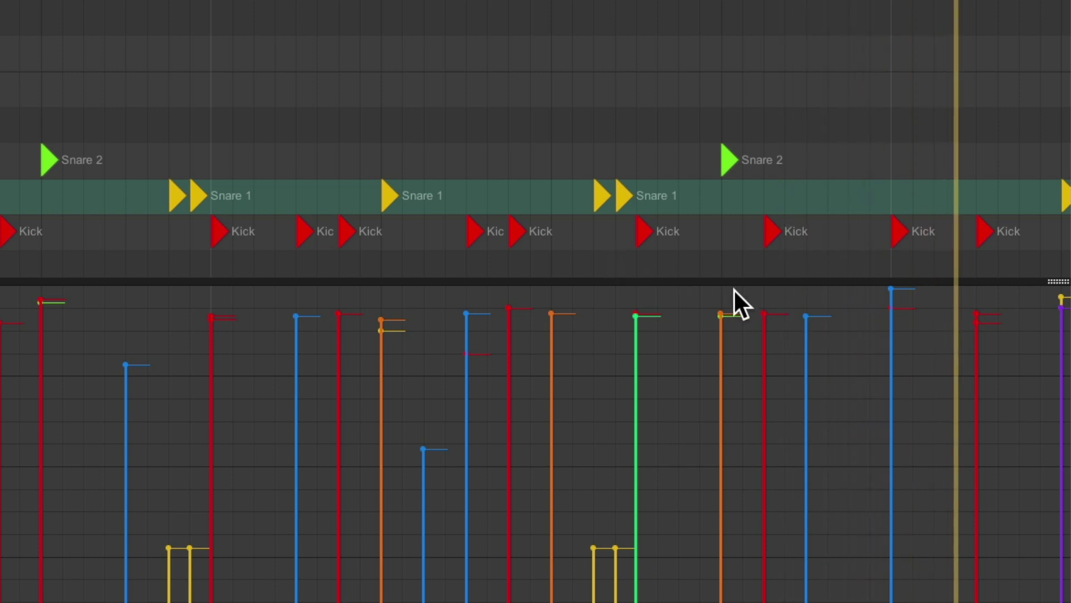
pyautogui.click(855, 202)
pyautogui.click(866, 202)
pyautogui.press('space')
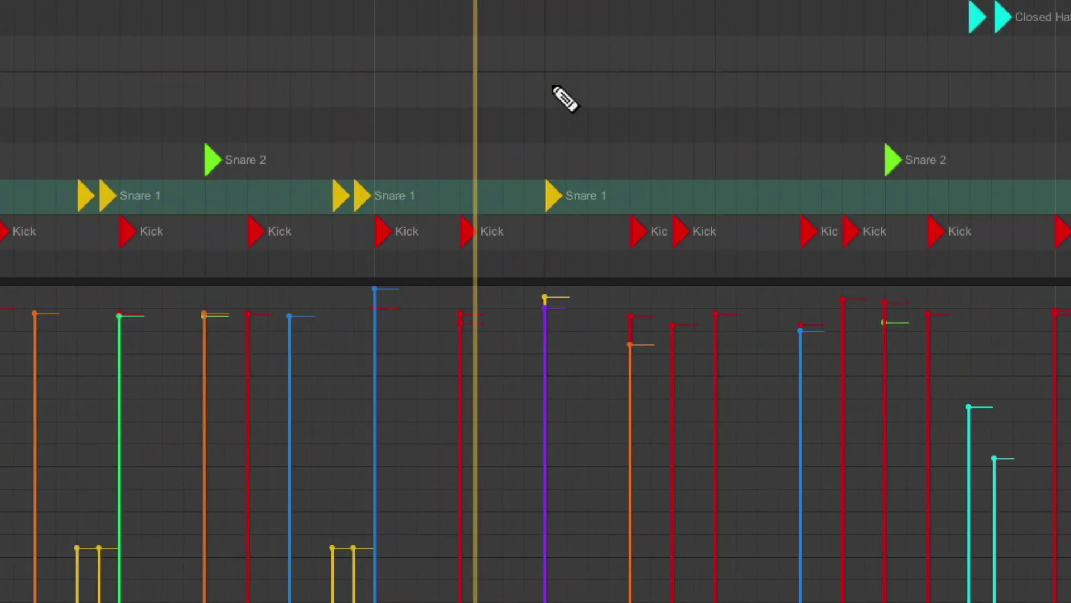
# Paint two Snare 1 ghost notes just before the kick midway between beats 5.3 and 5.4, and play back the bar
pyautogui.press('space')
pyautogui.moveTo(500, 202); pyautogui.dragTo(515, 204)
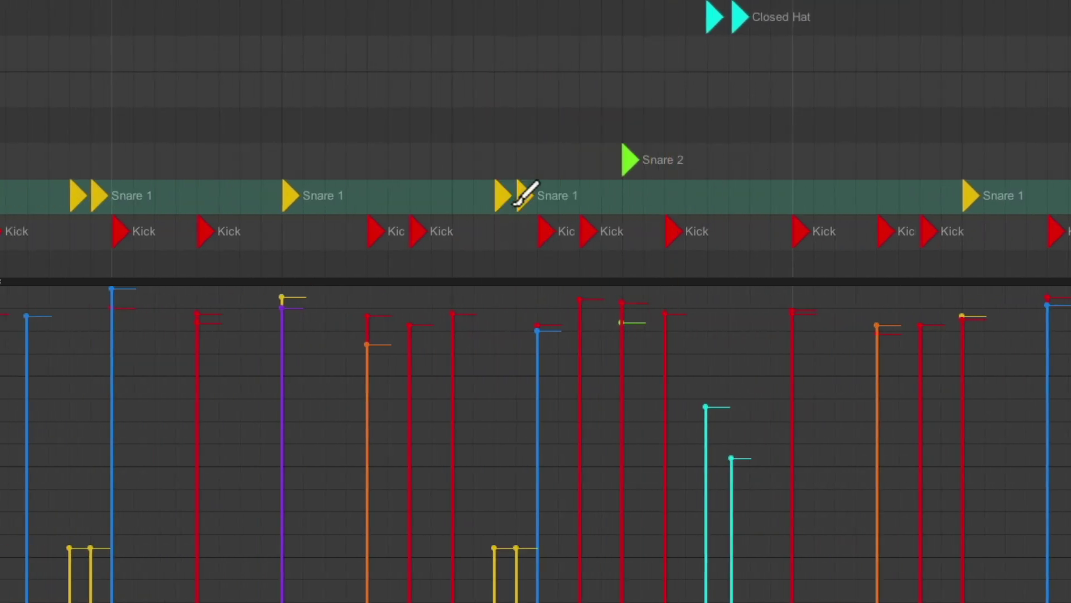
pyautogui.press('space')
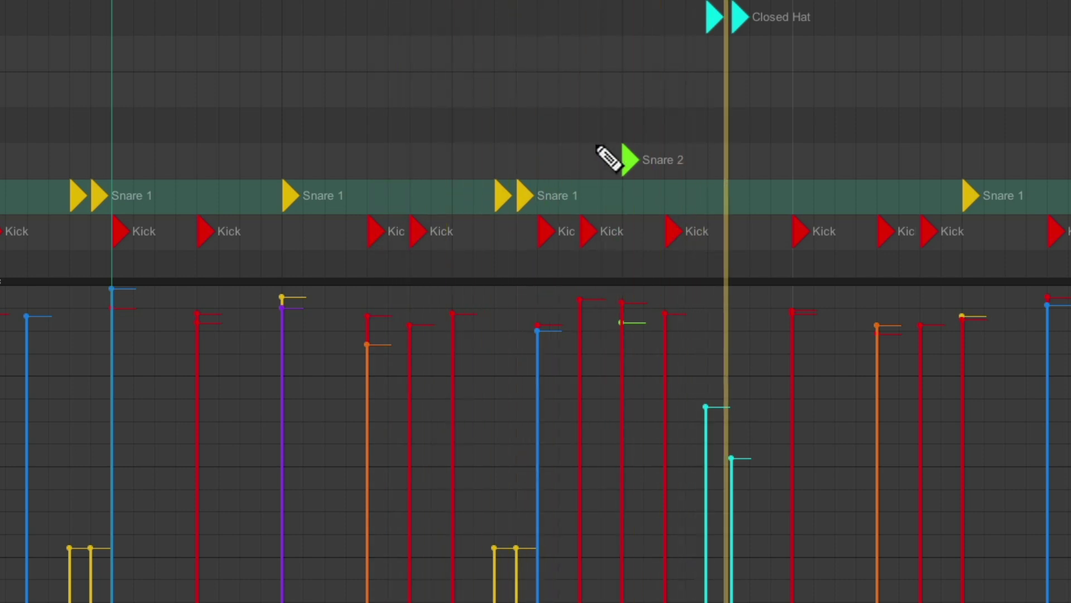
# Add a pair of Snare 1 ghost notes just before the kick at bar 6 and play on through the following fill
pyautogui.hscroll(1, 698, 189)
pyautogui.press('space')
pyautogui.hscroll(2, 697, 190)
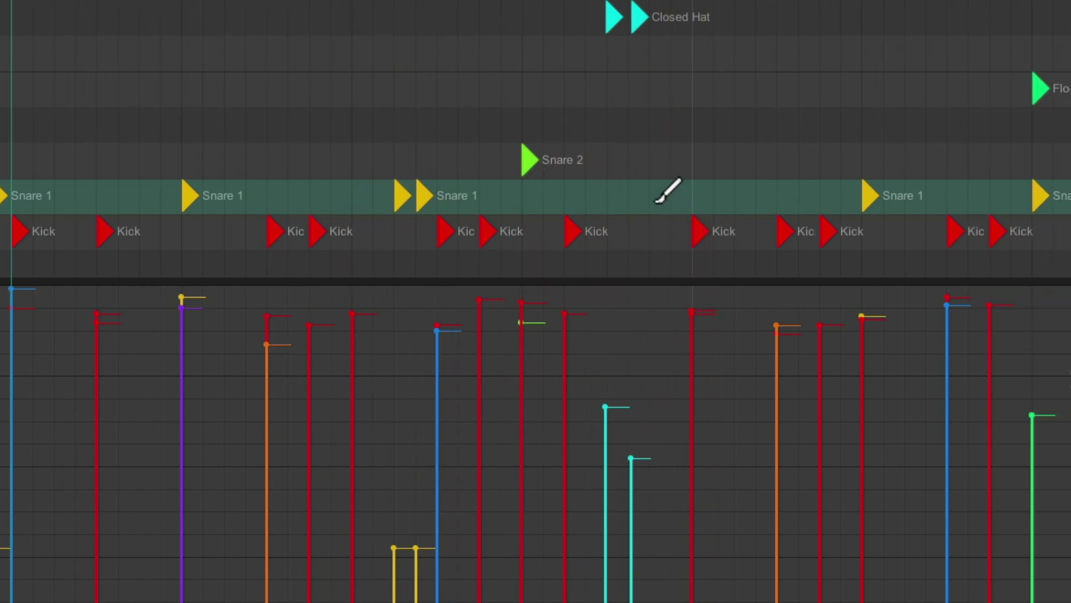
pyautogui.click(658, 198)
pyautogui.press('space')
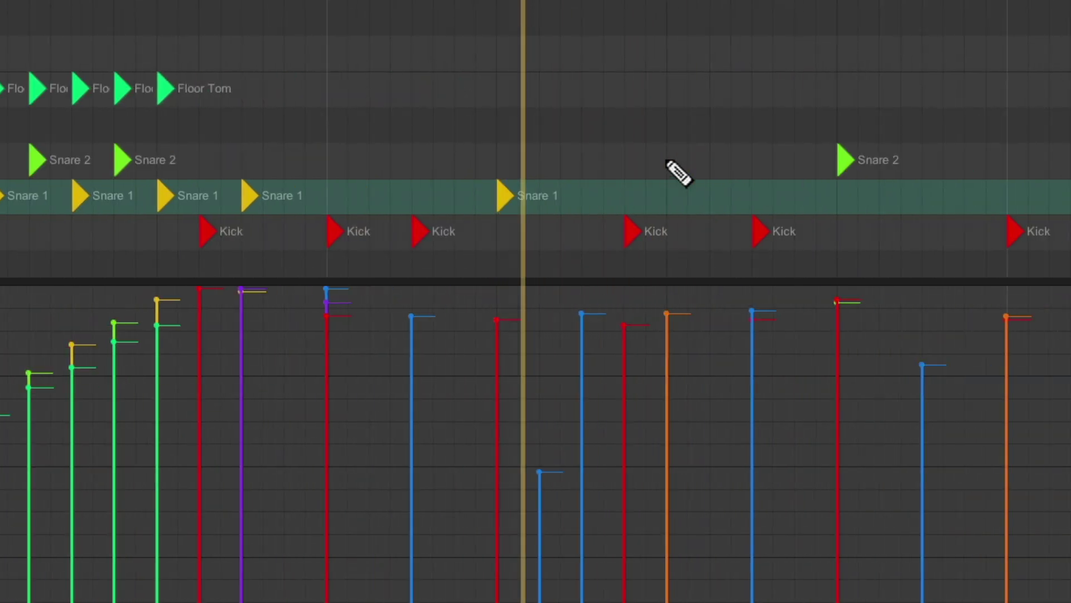
# Paint pairs of Snare 1 ghost notes before the kick leading into beat 7.3 and just before bar 8, and play back
pyautogui.press('space')
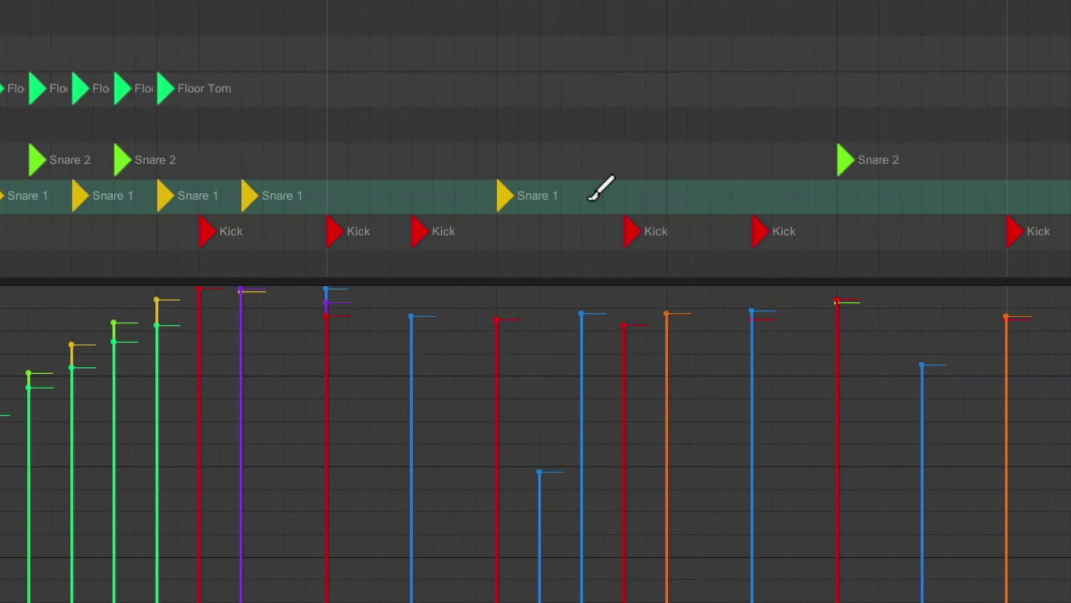
pyautogui.moveTo(590, 199); pyautogui.dragTo(601, 198)
pyautogui.press('space')
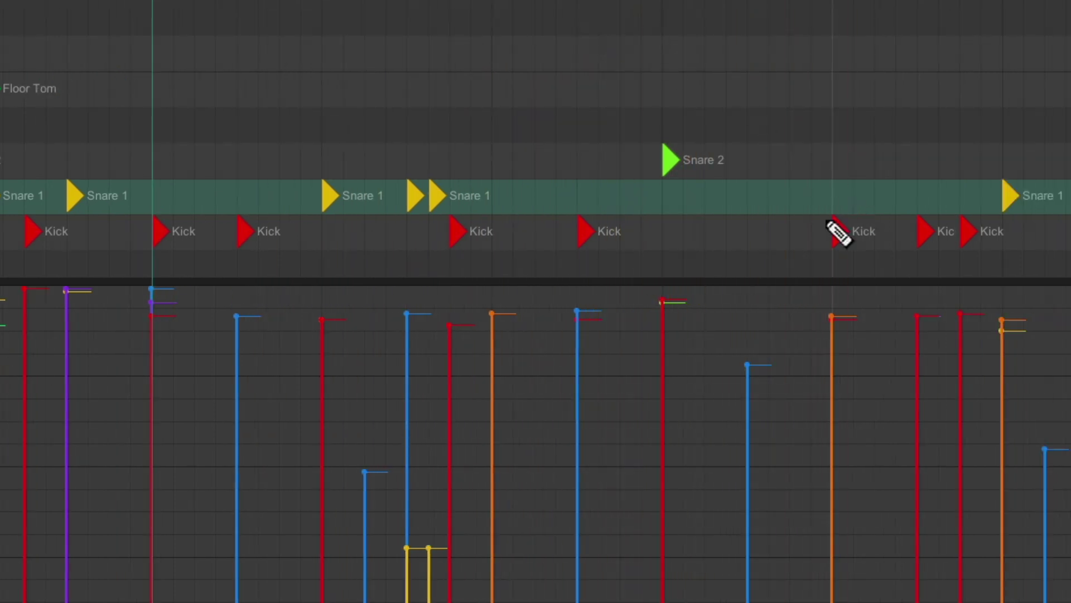
pyautogui.press('space')
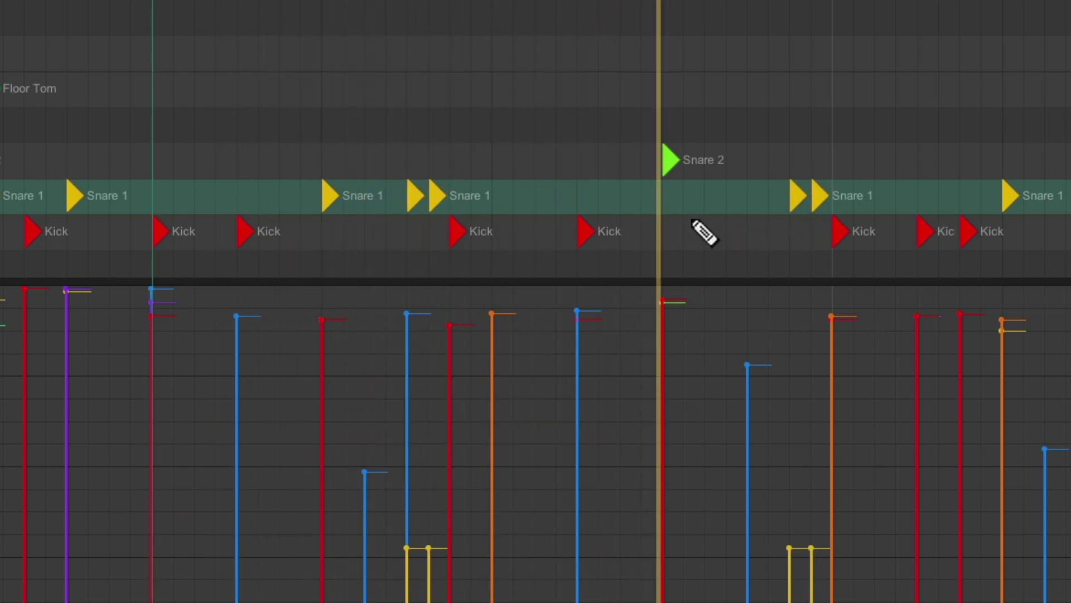
# Add Snare 1 ghost-note pairs before the kicks midway between beats 7.3 and 7.4 and between 8.3 and 8.4, auditioning each
pyautogui.press('space')
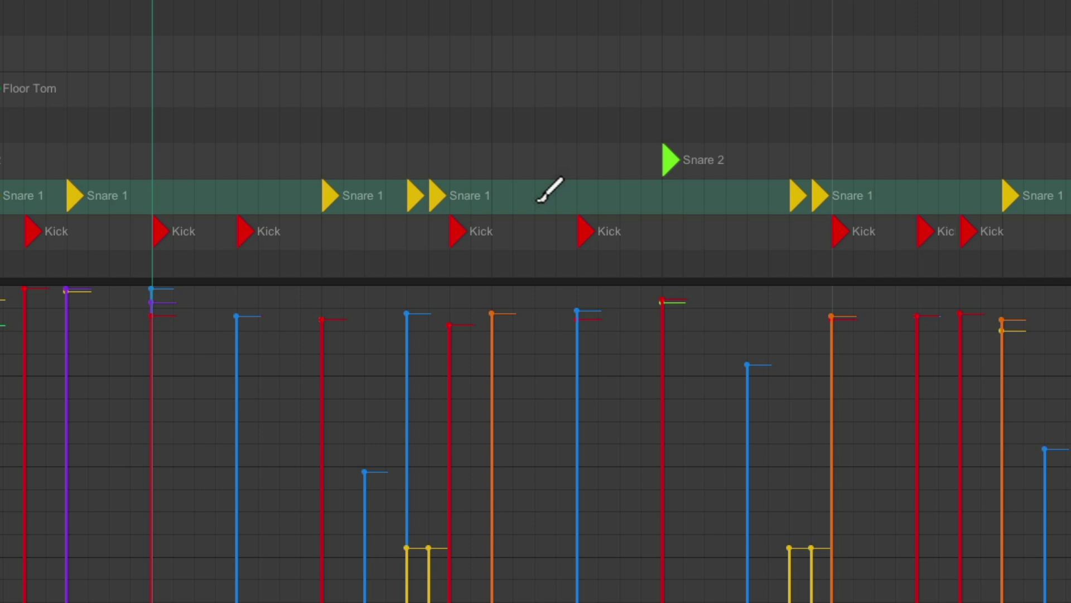
pyautogui.press('space')
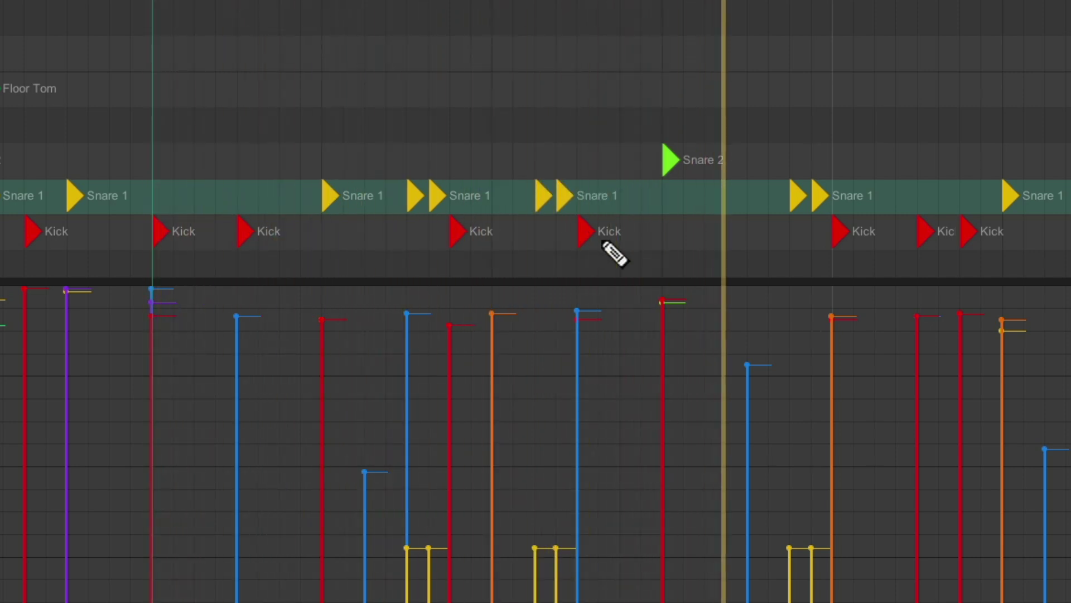
pyautogui.press('space')
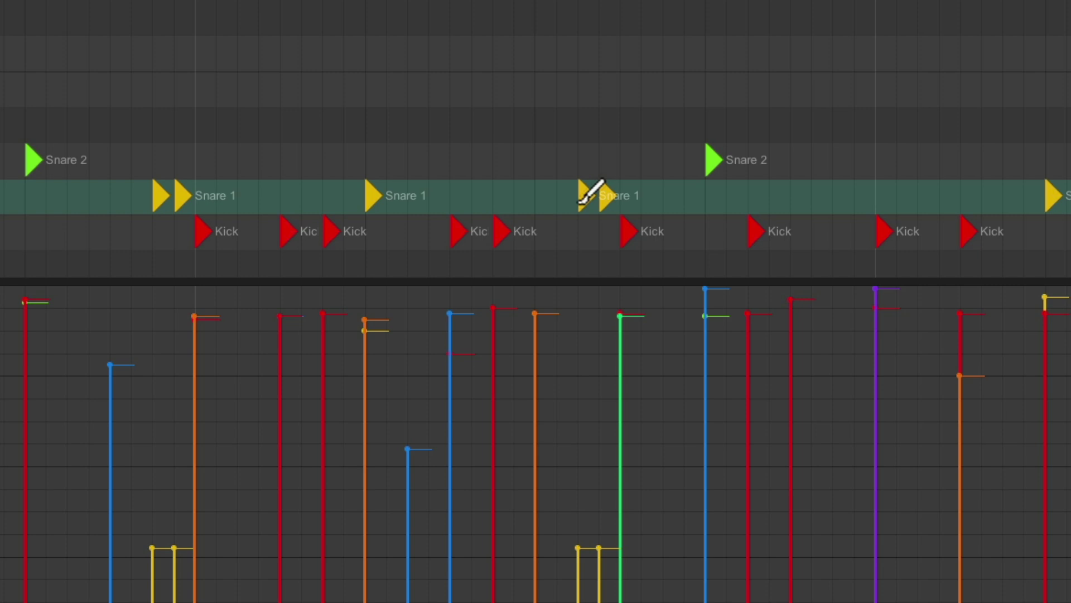
pyautogui.press('space')
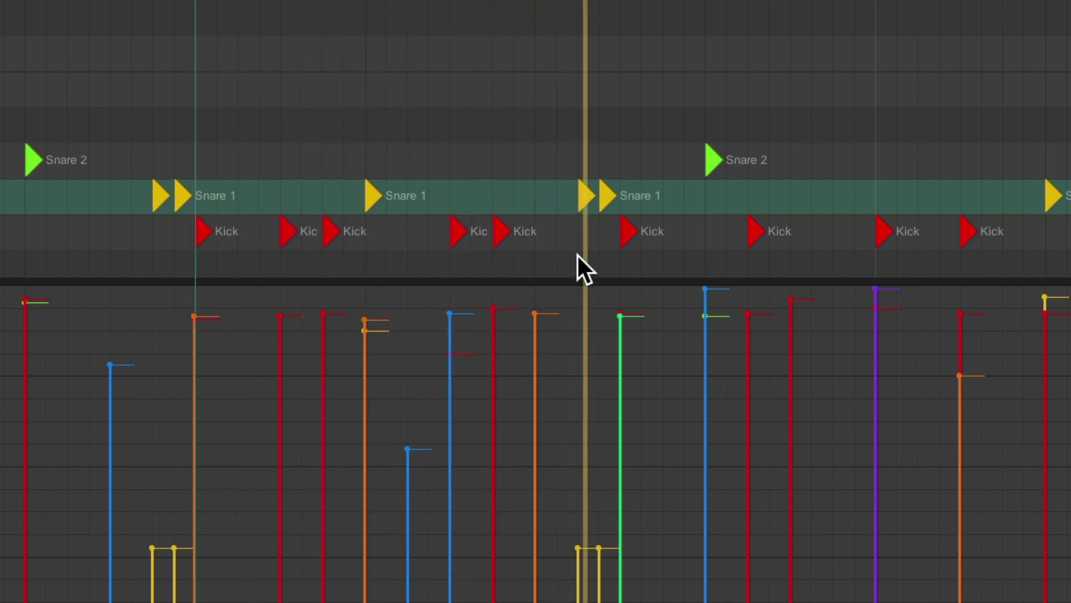
pyautogui.press('space')
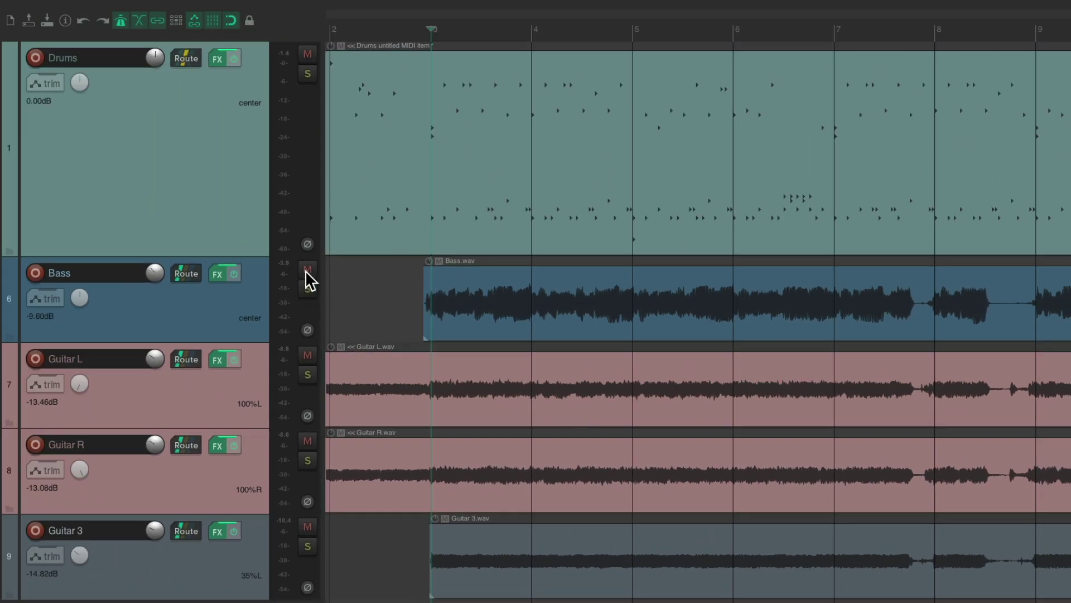
# Mute the Bass, Guitar L, Guitar R and Guitar 3 tracks and open the Drums MIDI item to hear the drums alone
pyautogui.moveTo(307, 271); pyautogui.dragTo(339, 510)
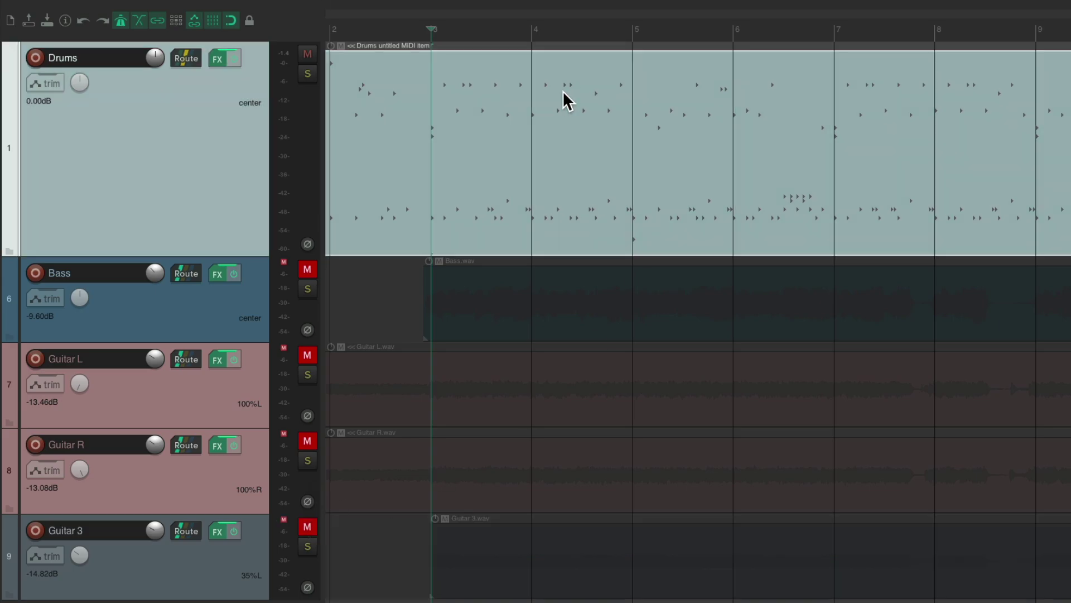
pyautogui.doubleClick(567, 89)
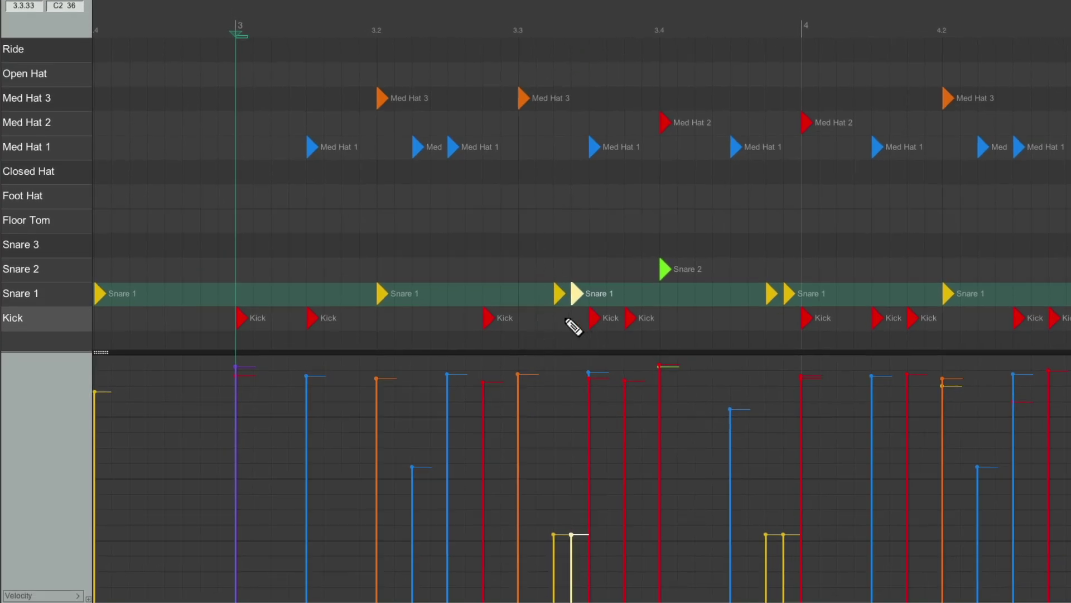
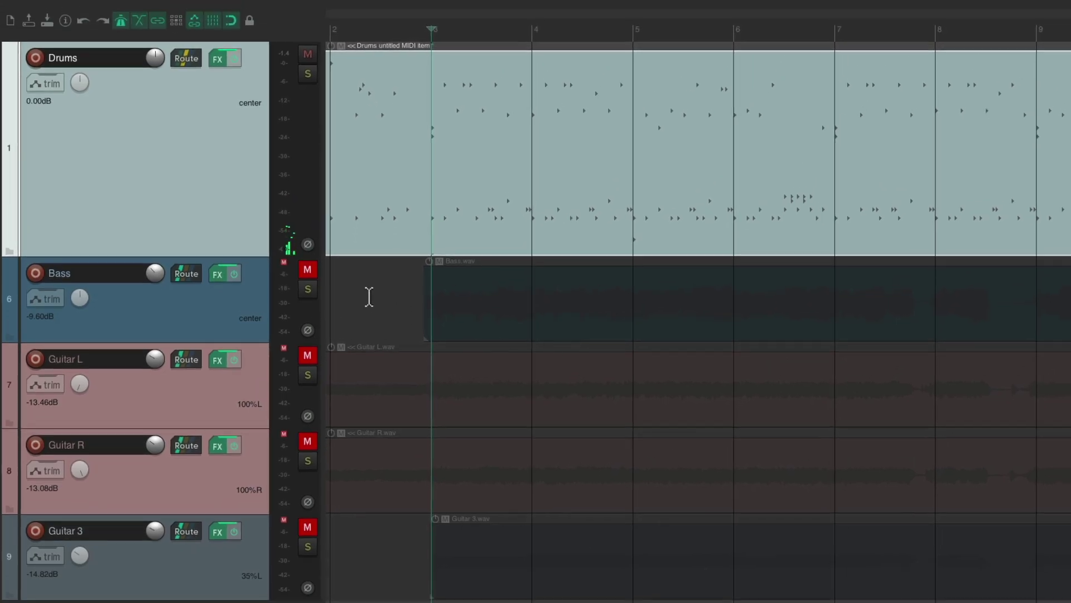
# Unmute the Bass and all three guitar tracks and reopen the Drums MIDI item for editing
pyautogui.moveTo(307, 269); pyautogui.dragTo(316, 533)
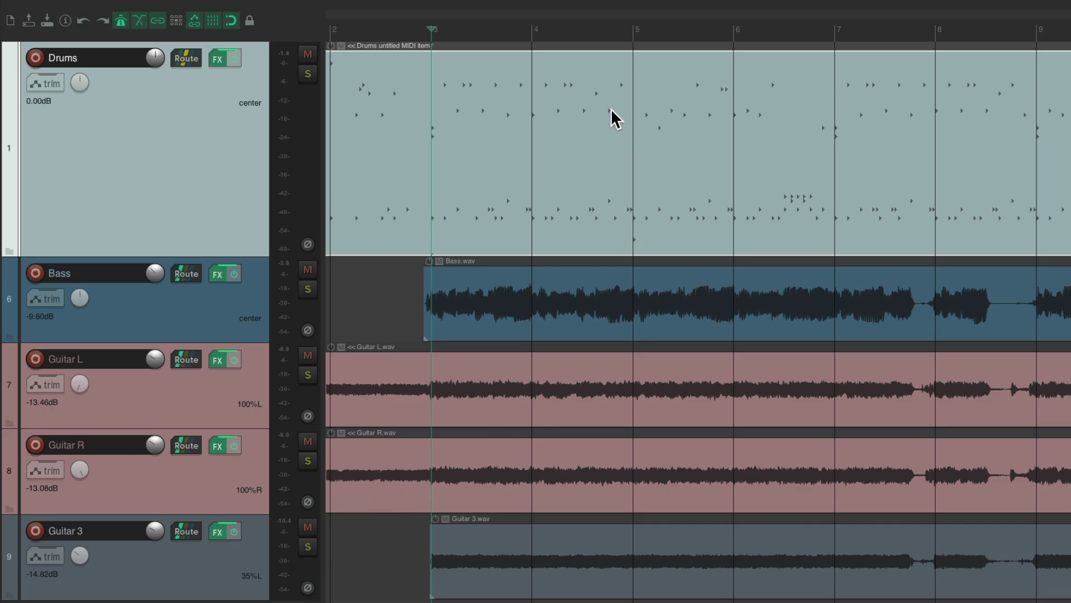
pyautogui.doubleClick(576, 94)
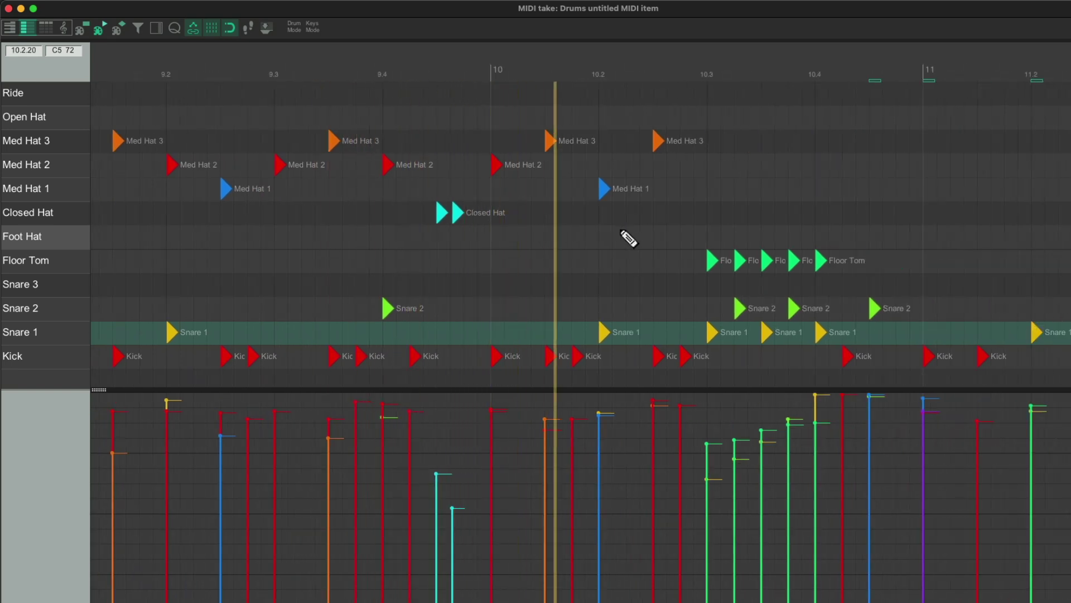
# Add two consecutive Snare 2 ghost notes just before bar 10 and play back the passage from bar 9
pyautogui.press('space')
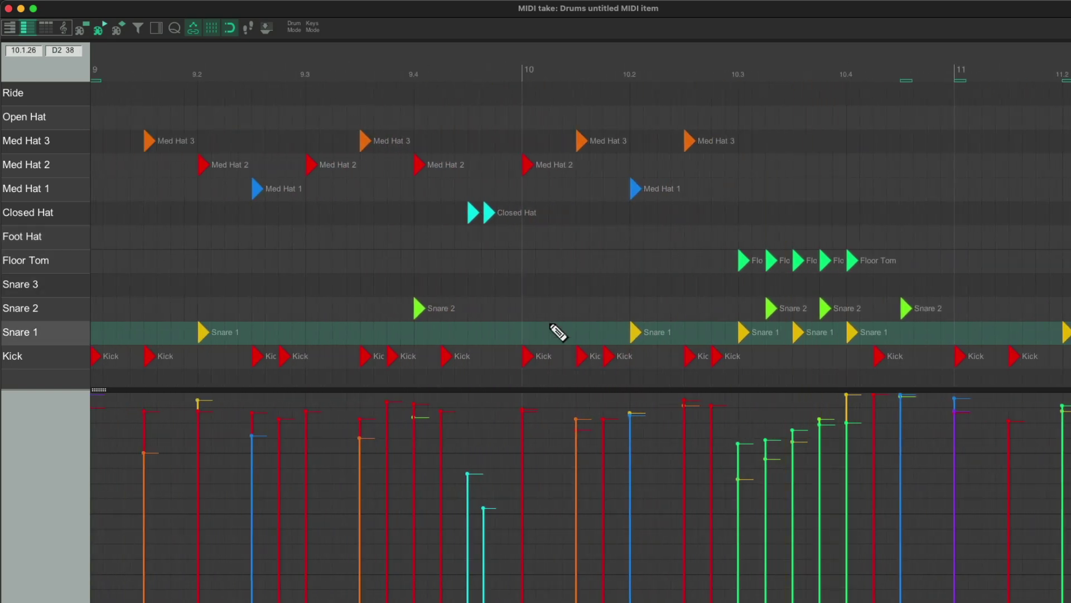
pyautogui.click(501, 310)
pyautogui.hscroll(-5, 515, 346)
pyautogui.press('space')
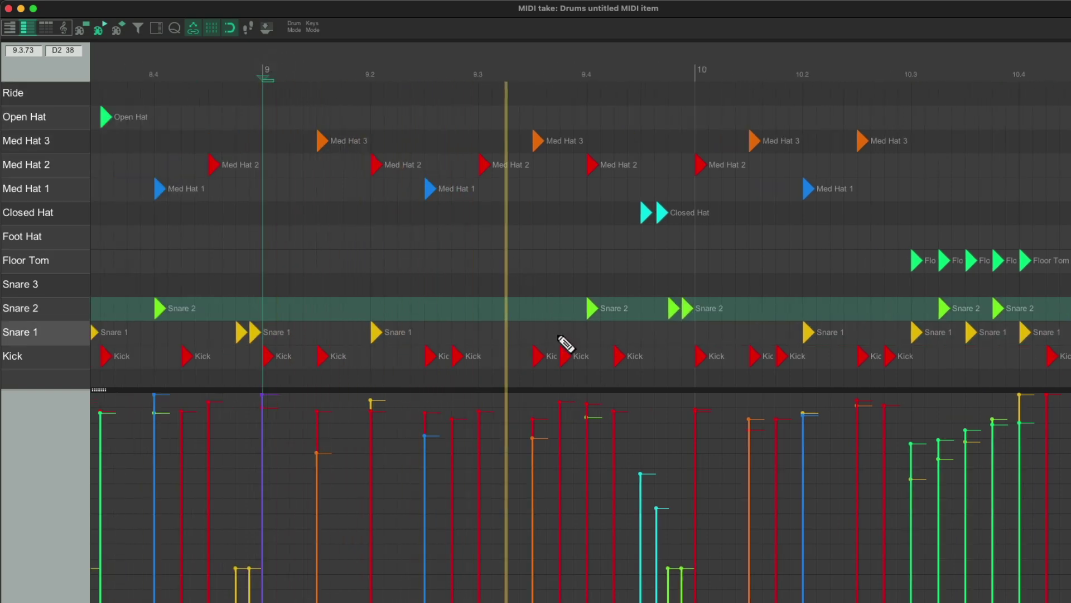
# Move both ghost notes before bar 10 to Snare 1, add a Snare 1 pair before the kick midway between 9.3 and 9.4, and audition the passage
pyautogui.press('space')
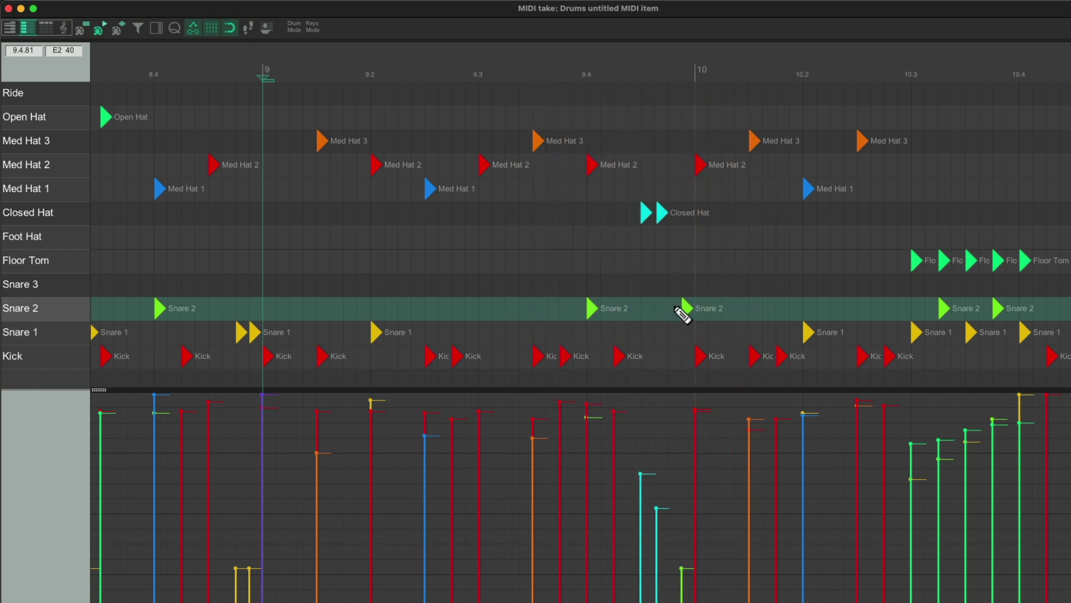
pyautogui.moveTo(687, 310); pyautogui.dragTo(691, 327)
pyautogui.click(681, 331)
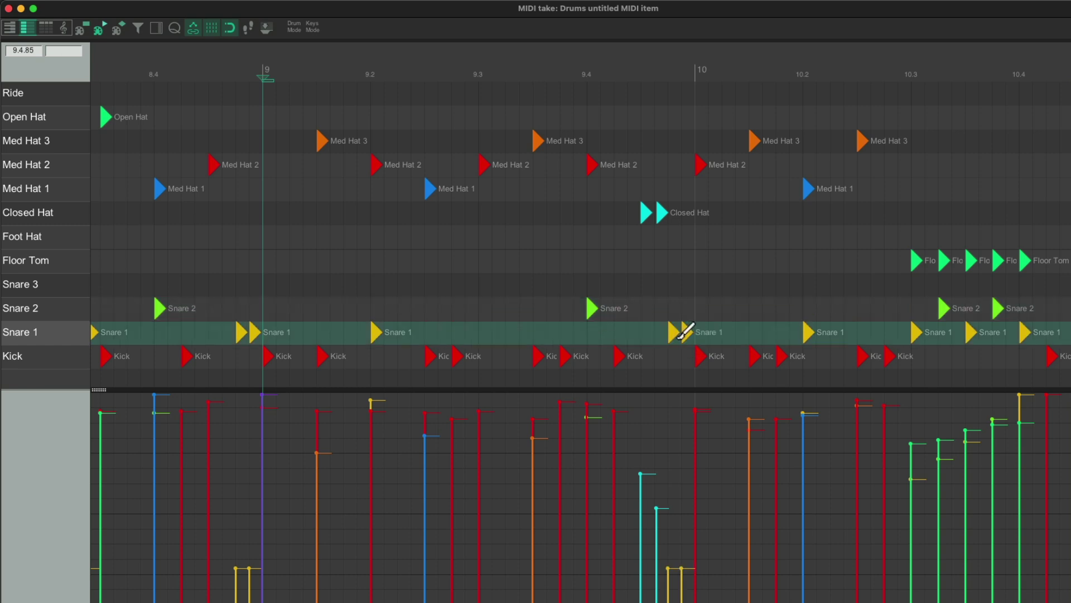
pyautogui.click(508, 333)
pyautogui.click(521, 334)
pyautogui.press('space')
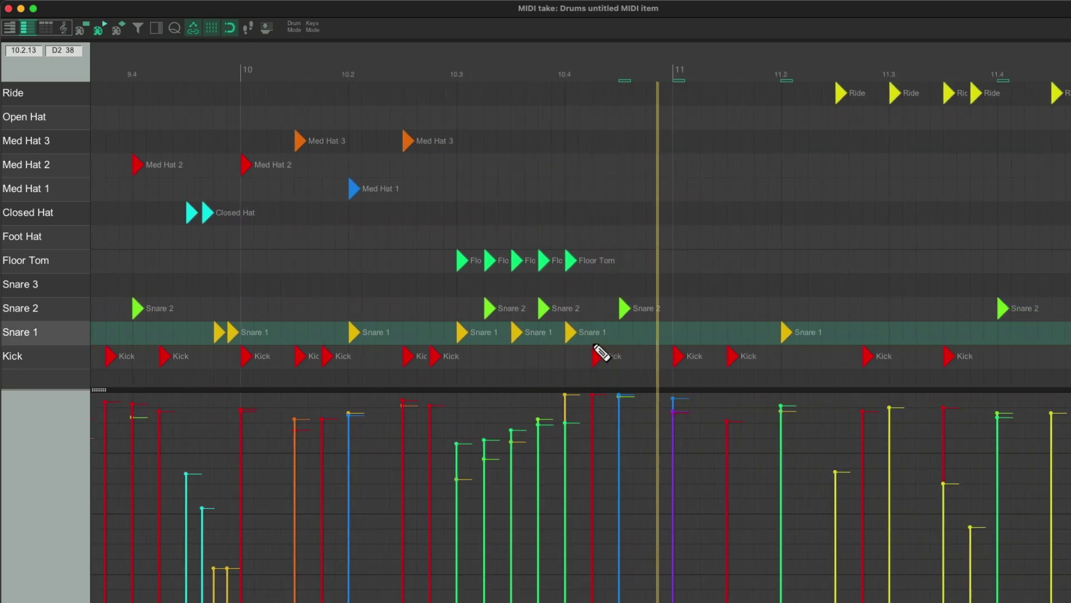
pyautogui.press('space')
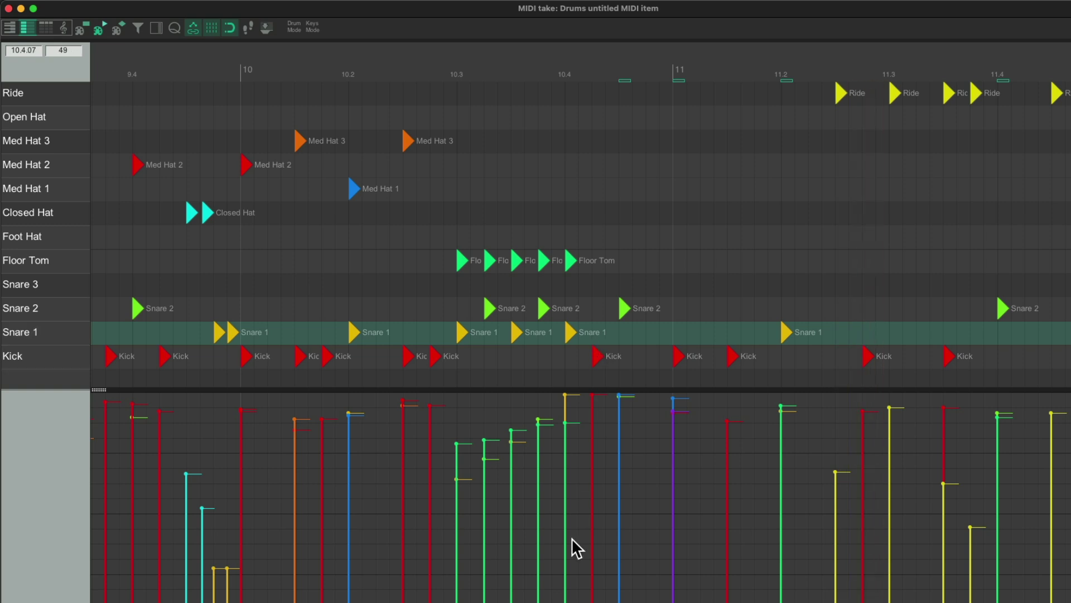
# Reshape the snare and floor tom fill's velocities from beat 10.3 to 10.4 into a steadily rising ramp
pyautogui.moveTo(464, 511); pyautogui.dragTo(527, 462)
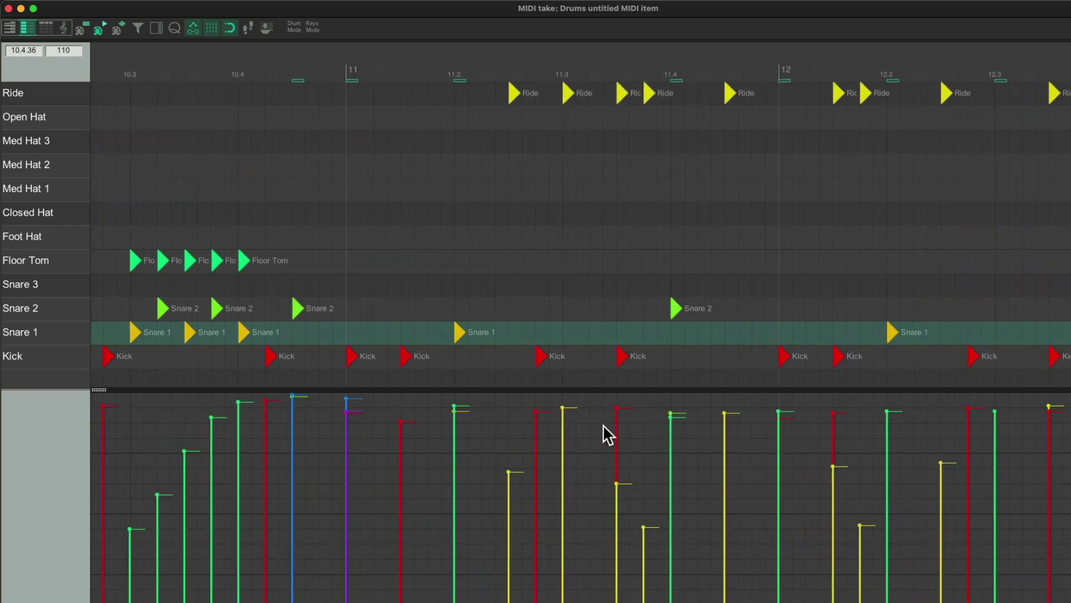
# Add two consecutive low-velocity Snare 1 ghost notes just before bar 12 and play back the passage from bar 11
pyautogui.click(629, 331)
pyautogui.click(617, 332)
pyautogui.click(216, 68)
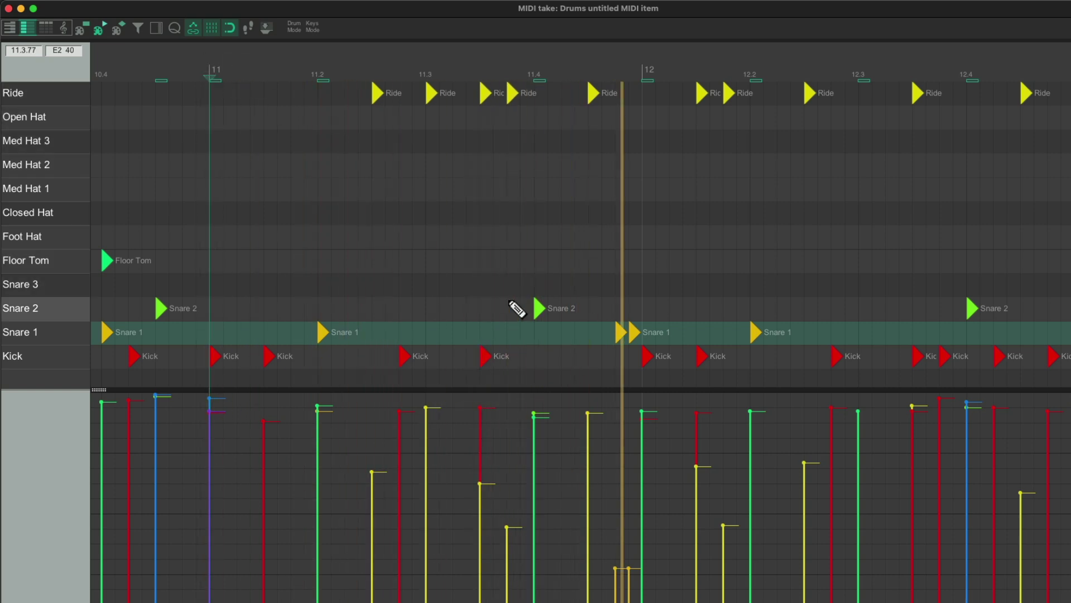
pyautogui.press('space')
# Play the drums on through bar 13 and add two consecutive low-velocity Snare 1 ghost notes just before bar 14
pyautogui.click(342, 65)
pyautogui.press('space')
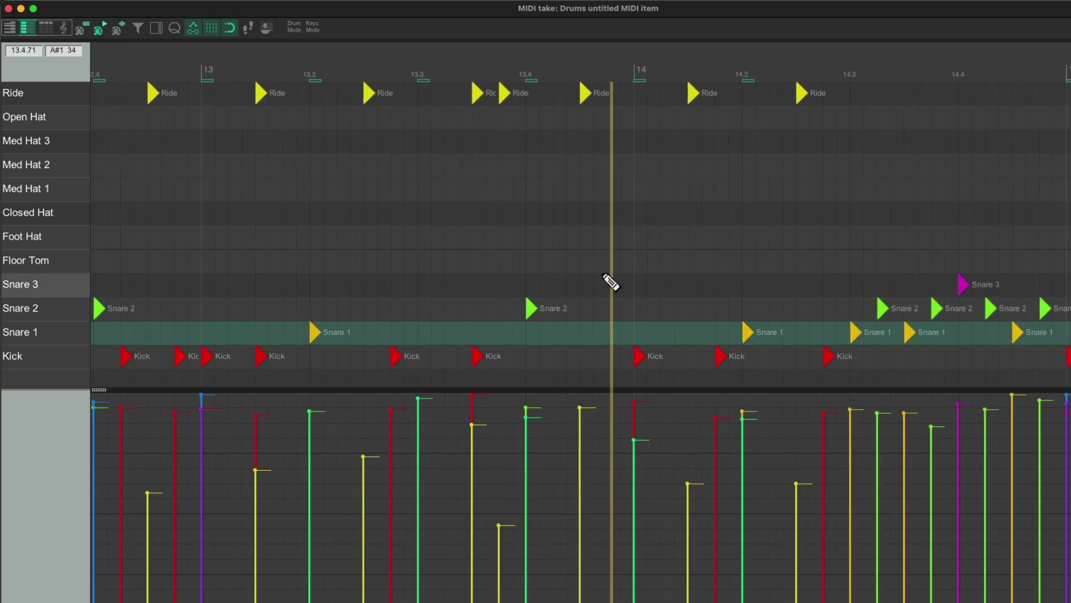
pyautogui.press('space')
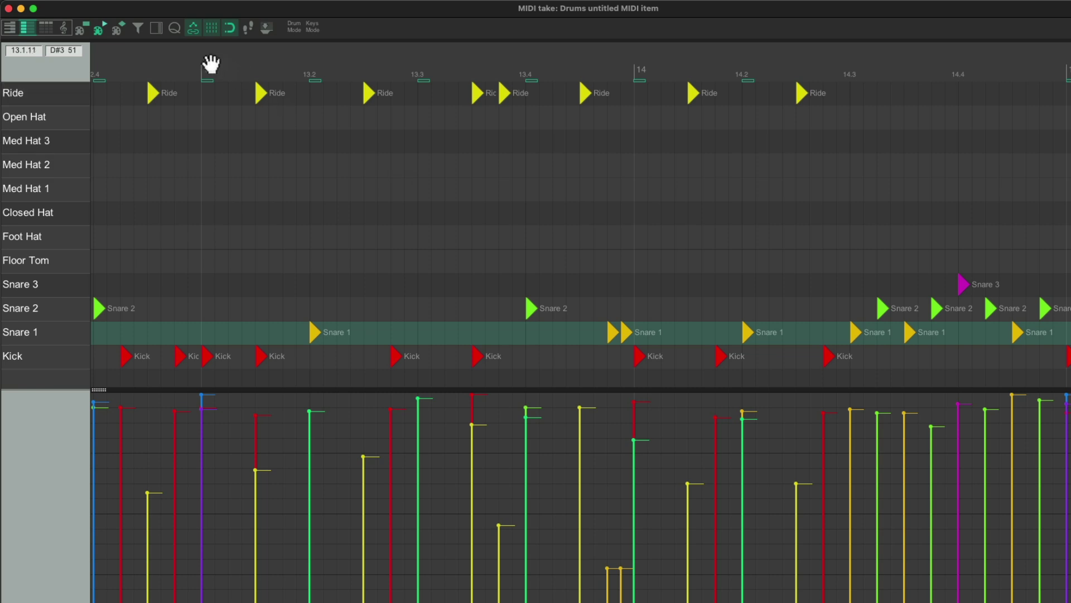